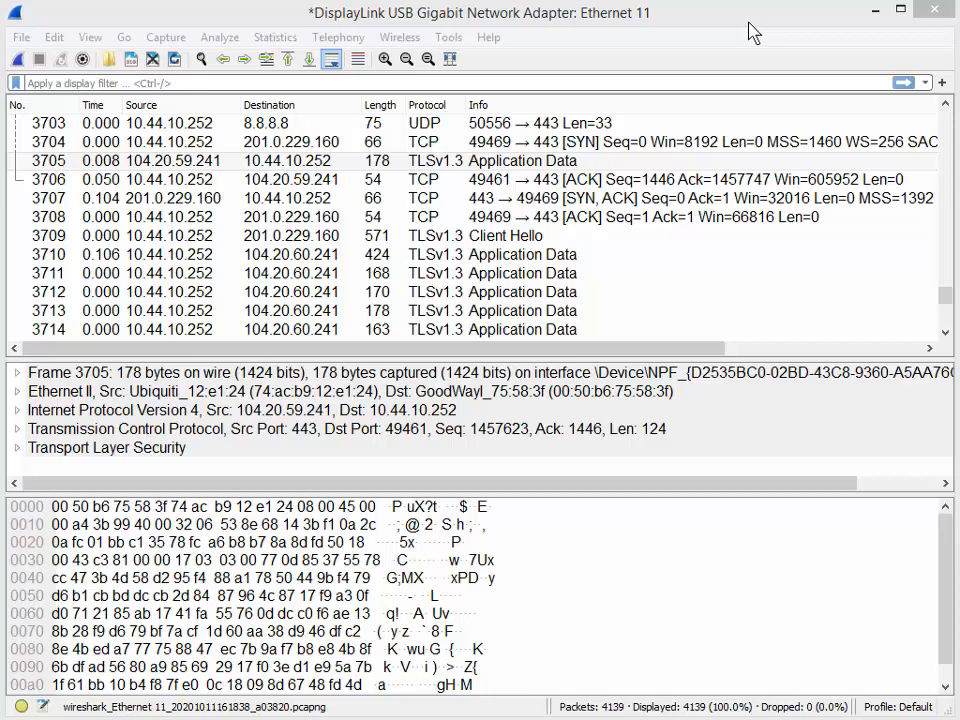
# Select packet 3710 (TLSv1.3 application data) in the packet list
pyautogui.click(290, 254)
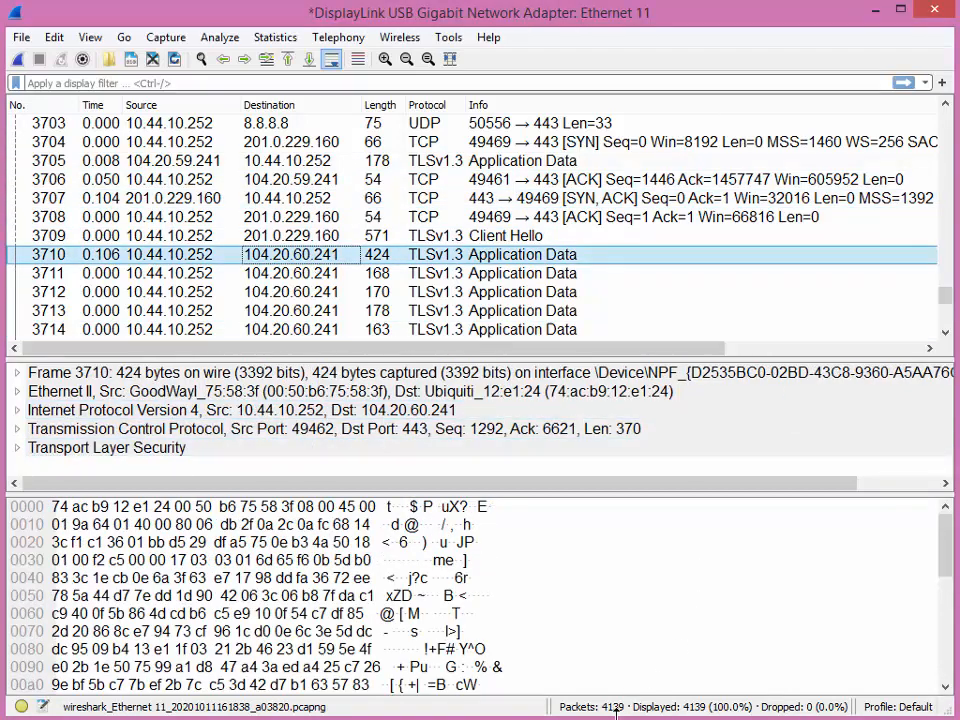
# Bring up the I/O Graphs window from Statistics and enlarge it to nearly fill the screen
pyautogui.click(275, 37)
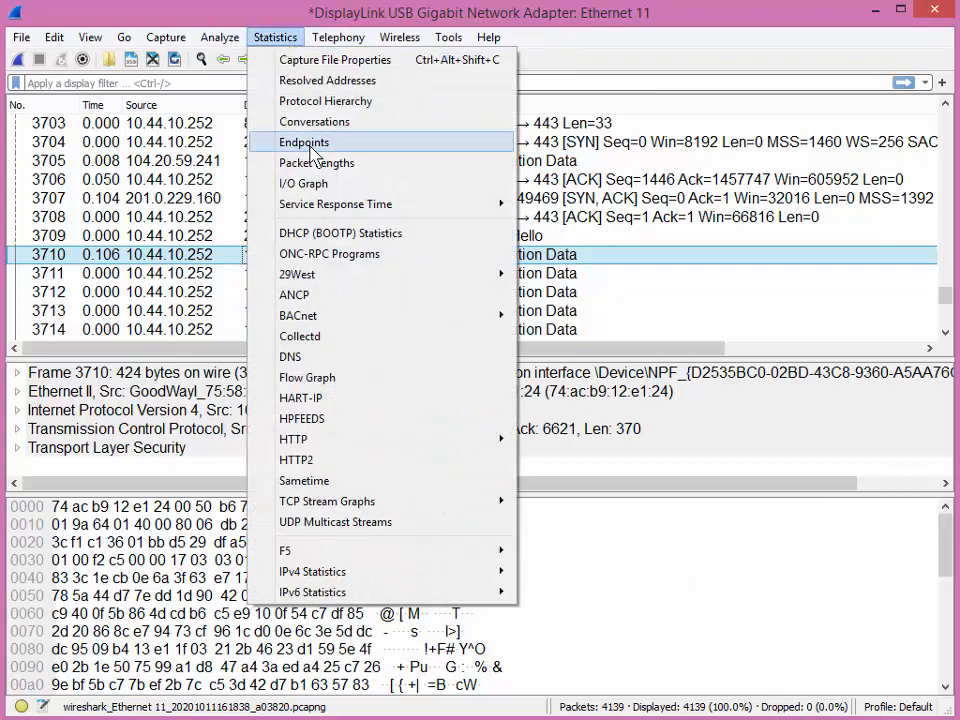
pyautogui.click(303, 184)
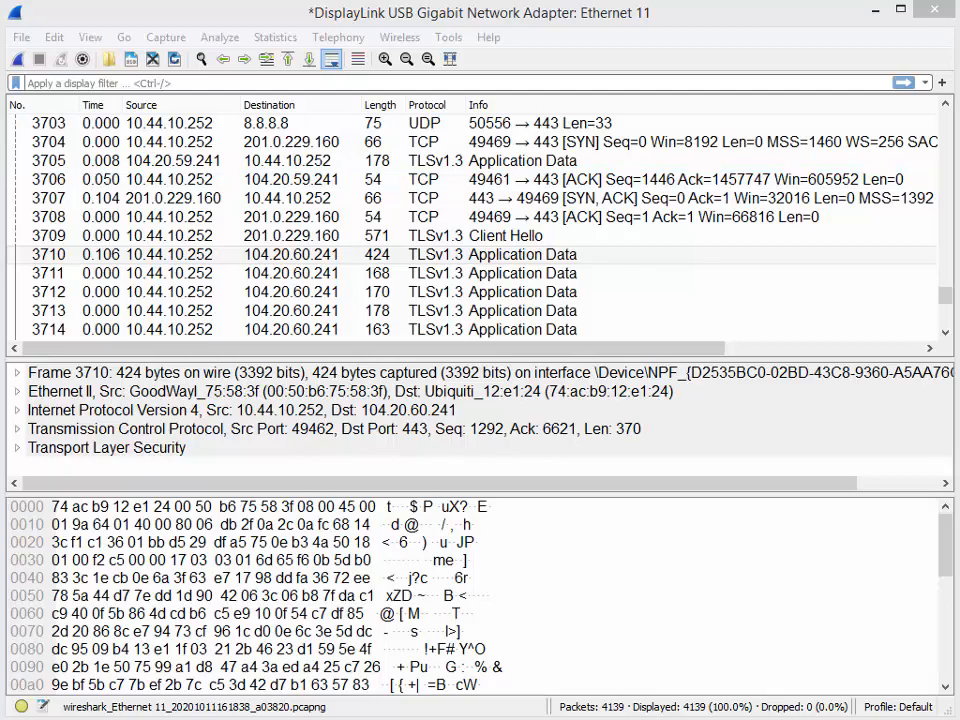
pyautogui.moveTo(700, 328); pyautogui.dragTo(920, 20)
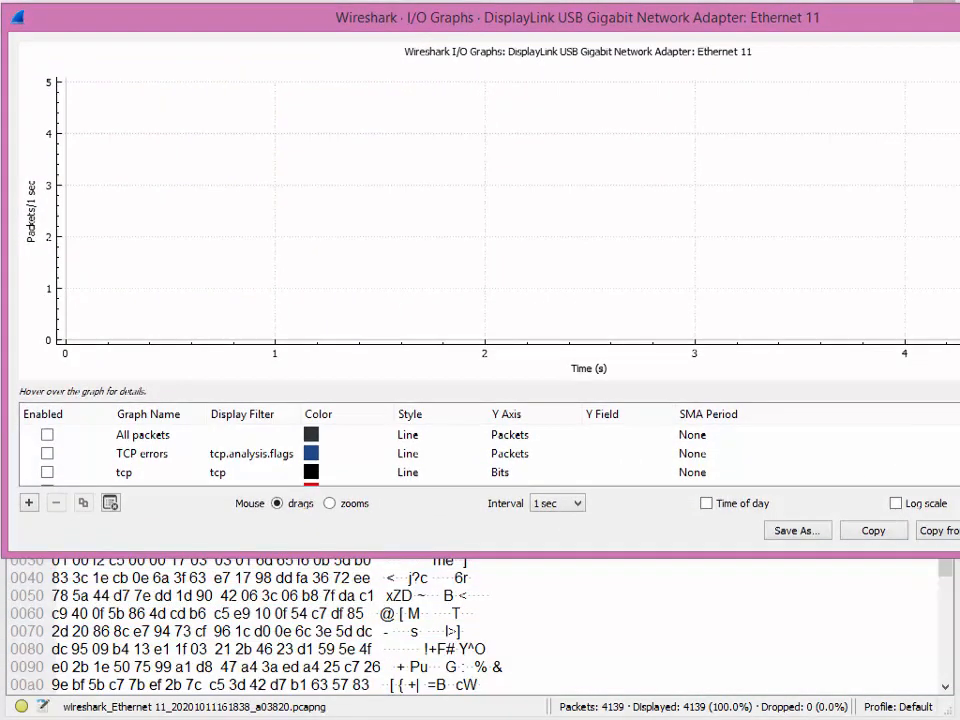
pyautogui.moveTo(958, 548); pyautogui.dragTo(952, 712)
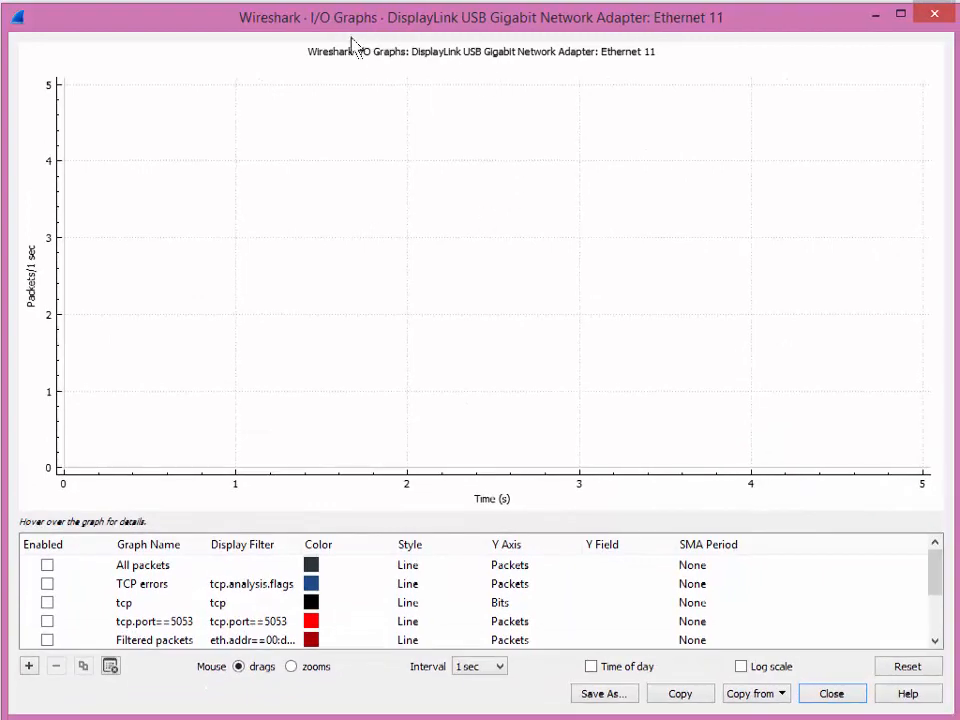
# Enable the All packets graph and move the window aside to reveal the packet list
pyautogui.click(47, 565)
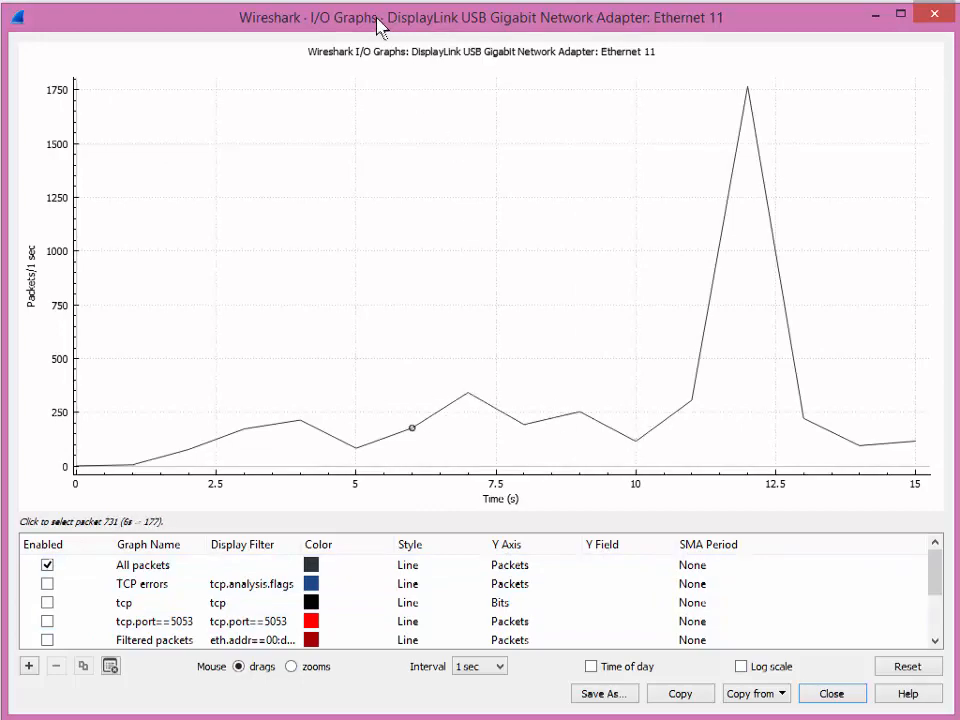
pyautogui.moveTo(380, 22)
pyautogui.mouseDown()
pyautogui.moveTo(648, 88)
pyautogui.moveTo(654, 52)
pyautogui.mouseUp()
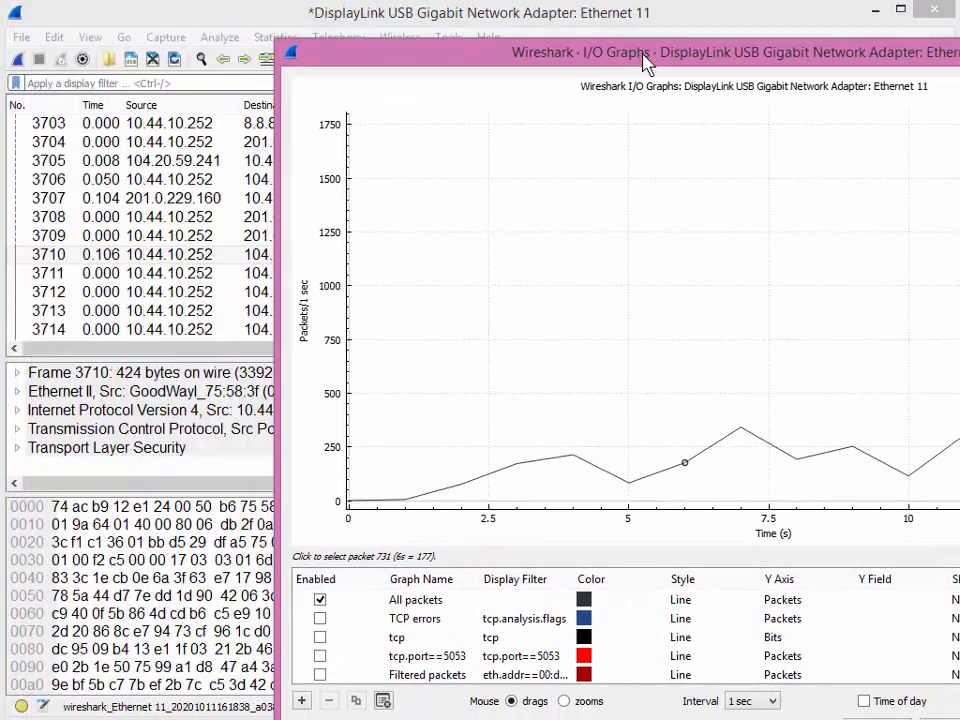
# With the graph beside the packet list, jump to packets 257 and 1073 at the 7 s peak
pyautogui.click(45, 217)
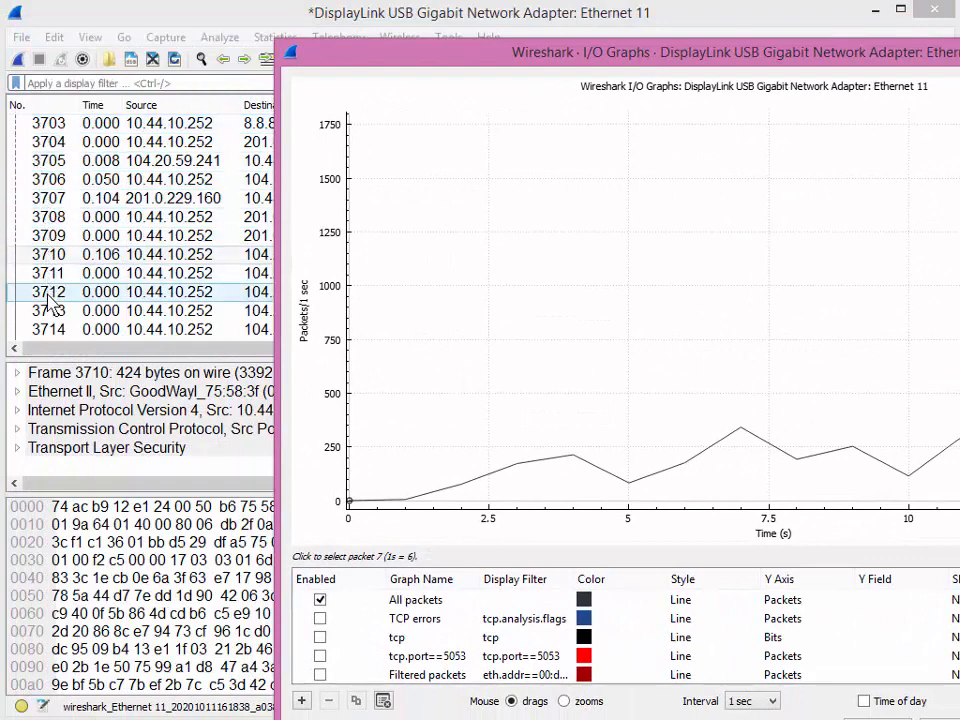
pyautogui.click(525, 435)
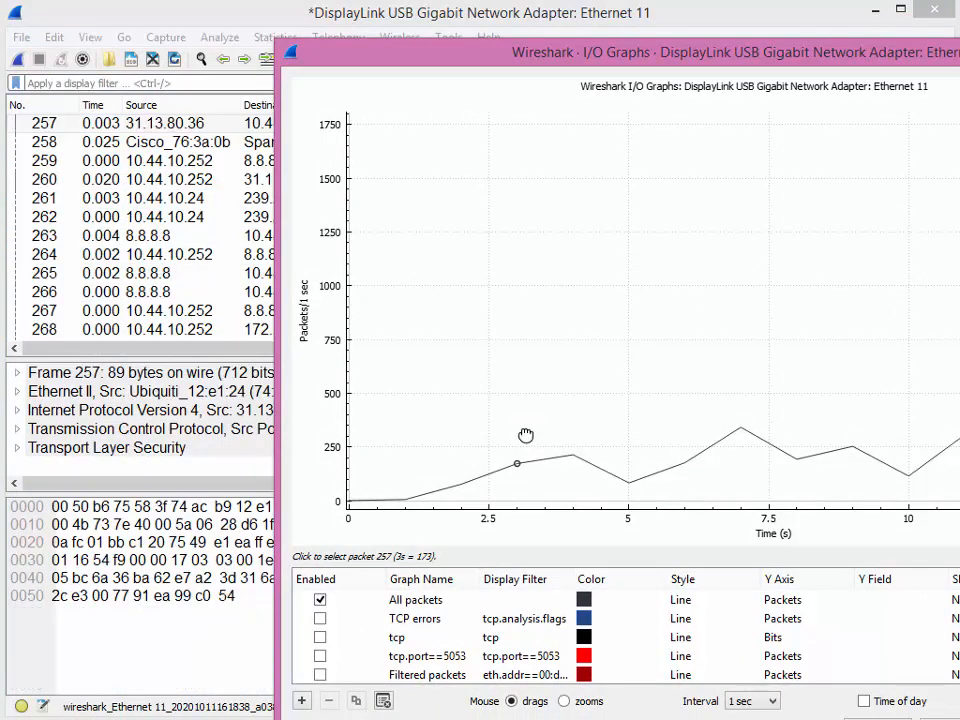
pyautogui.click(752, 410)
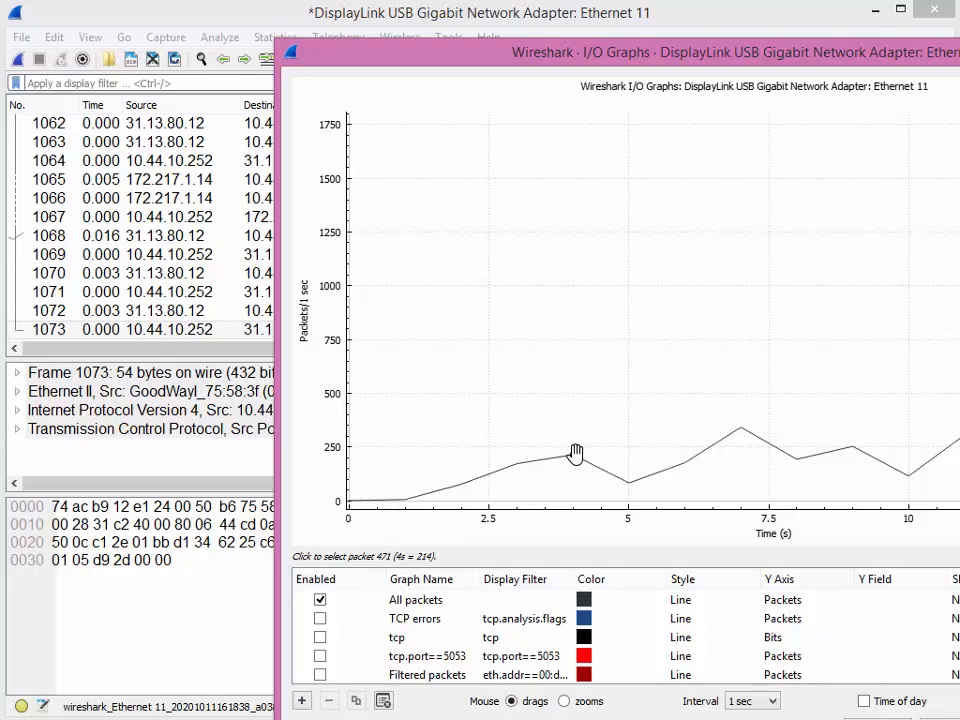
# Jump from graph points to packets 471, 3706 and finally 1634 near the 10 s dip
pyautogui.click(575, 454)
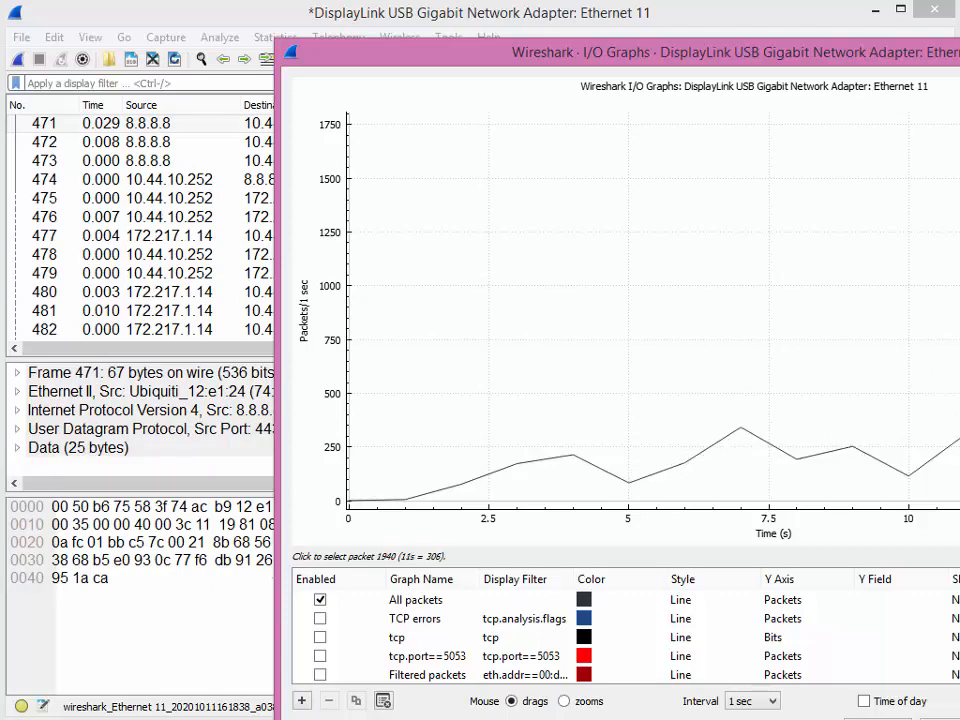
pyautogui.click(910, 475)
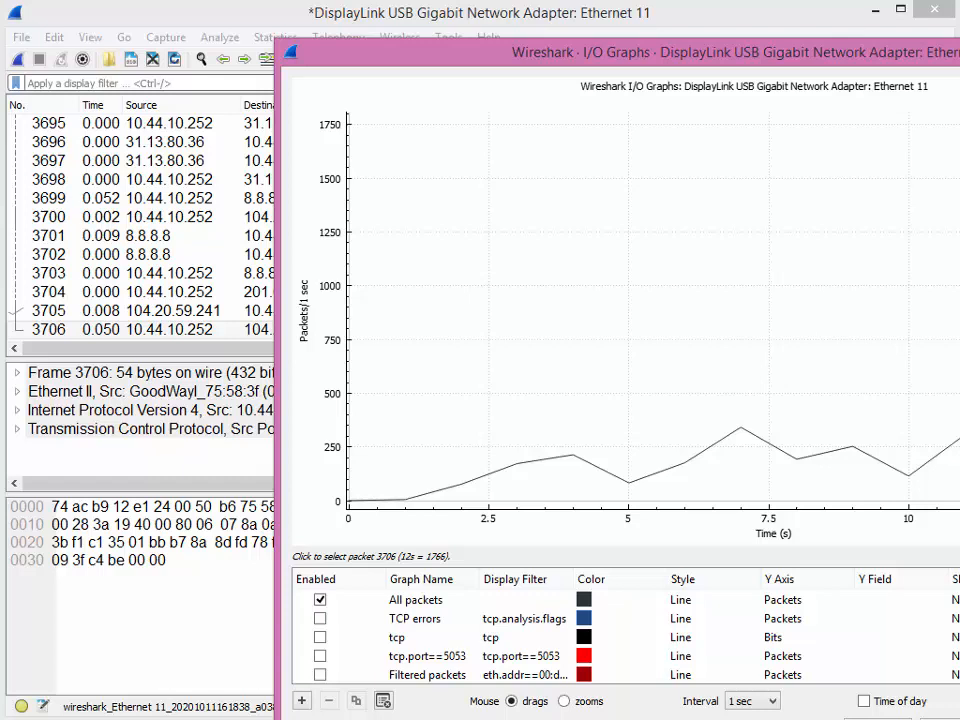
pyautogui.click(910, 482)
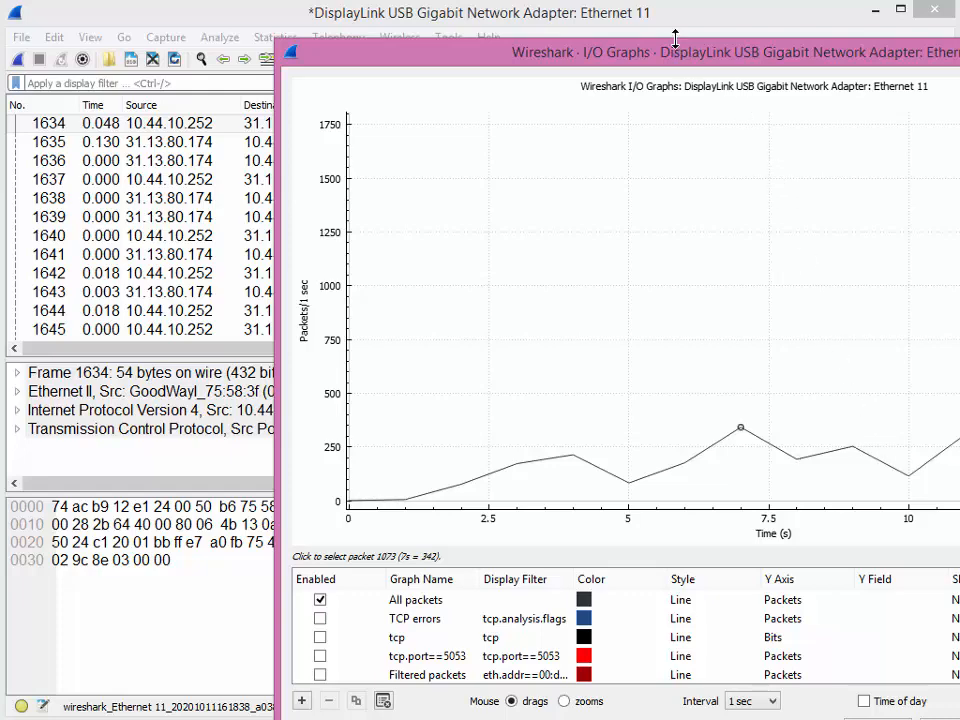
pyautogui.moveTo(680, 55); pyautogui.dragTo(670, 16)
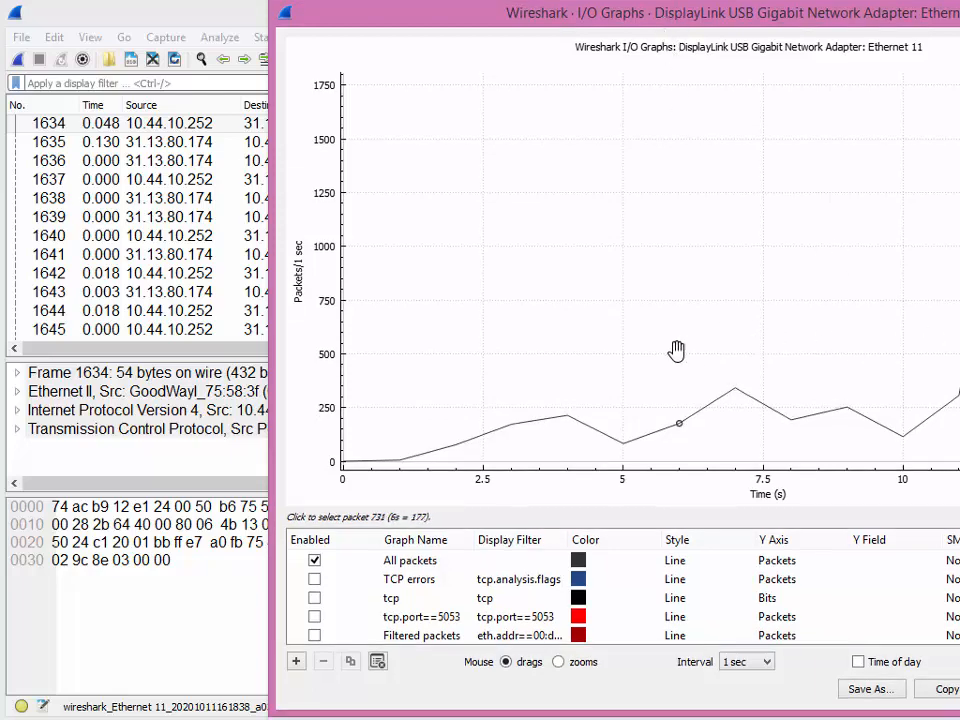
pyautogui.click(690, 395)
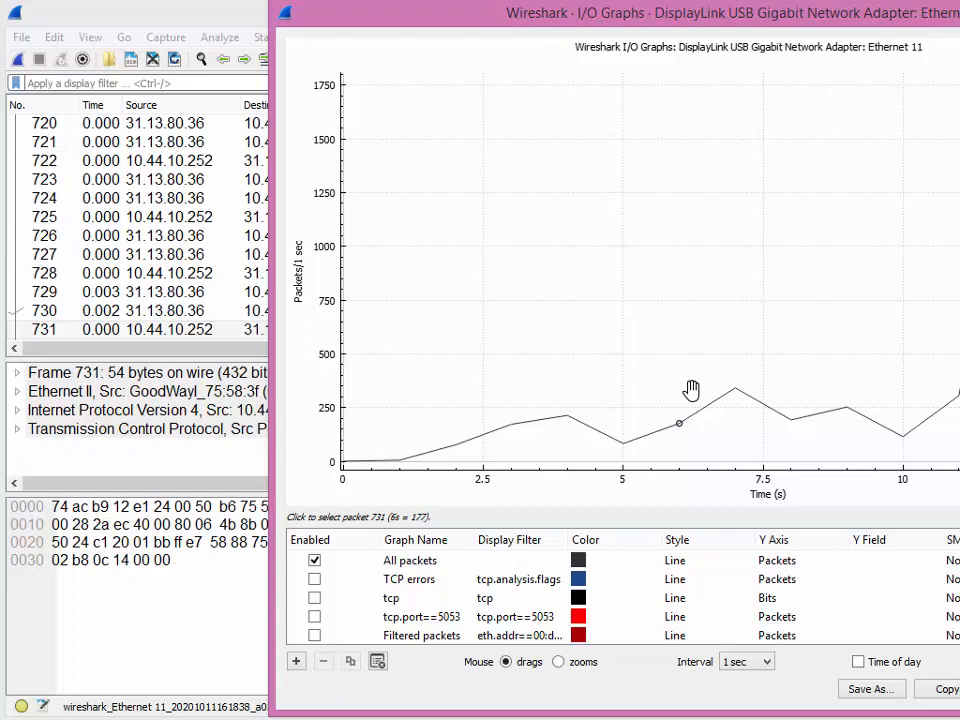
pyautogui.click(815, 405)
pyautogui.click(920, 380)
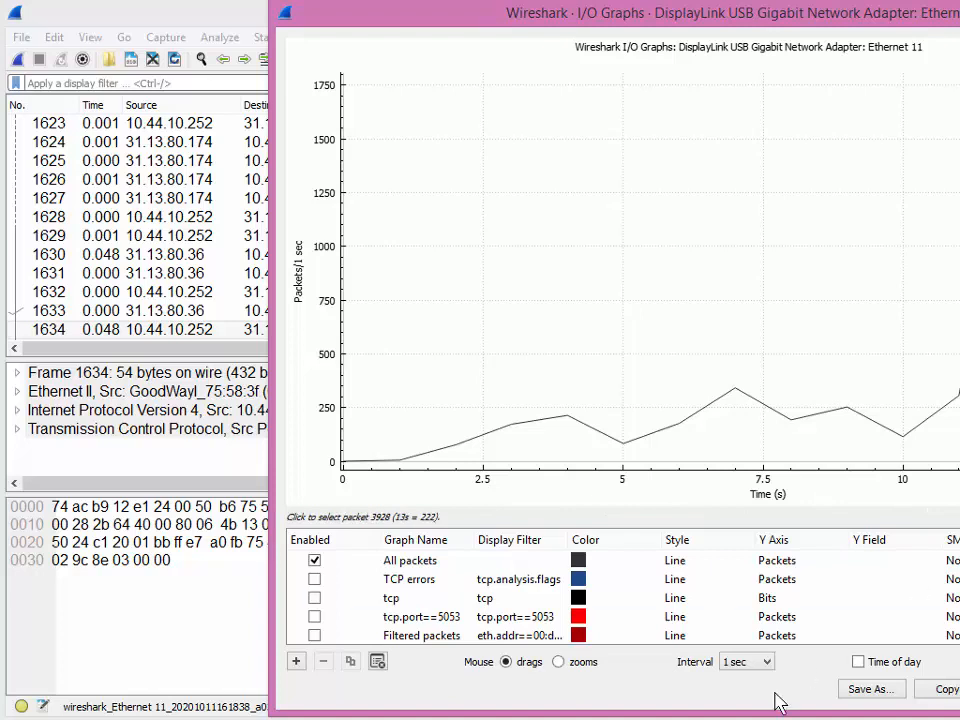
pyautogui.click(858, 662)
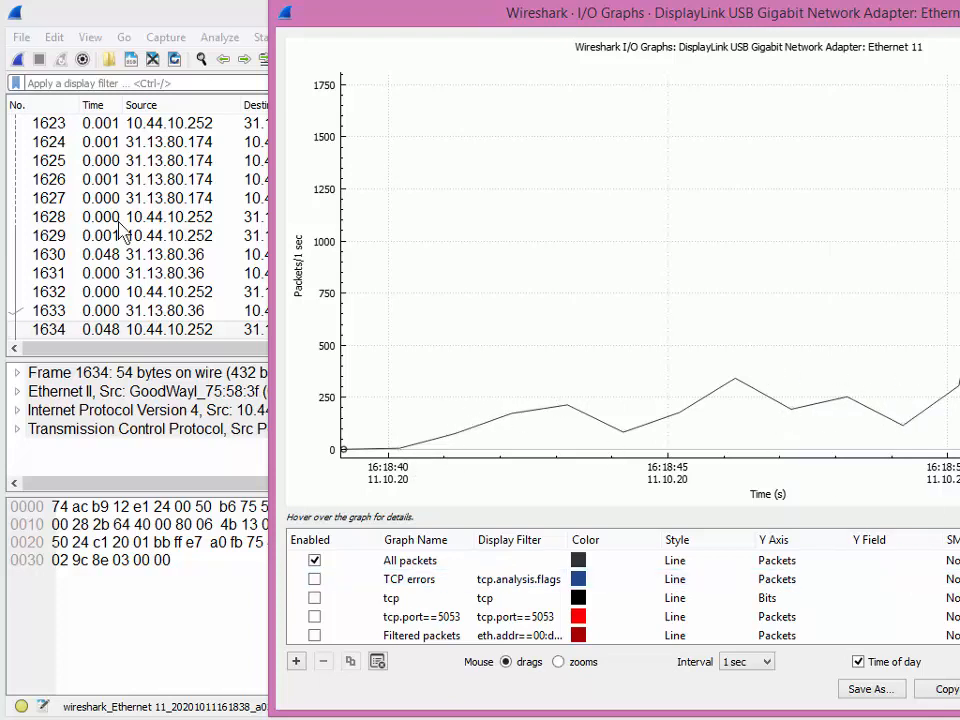
# With the time axis back in seconds, jump to packets at successive points along the graph
pyautogui.click(858, 662)
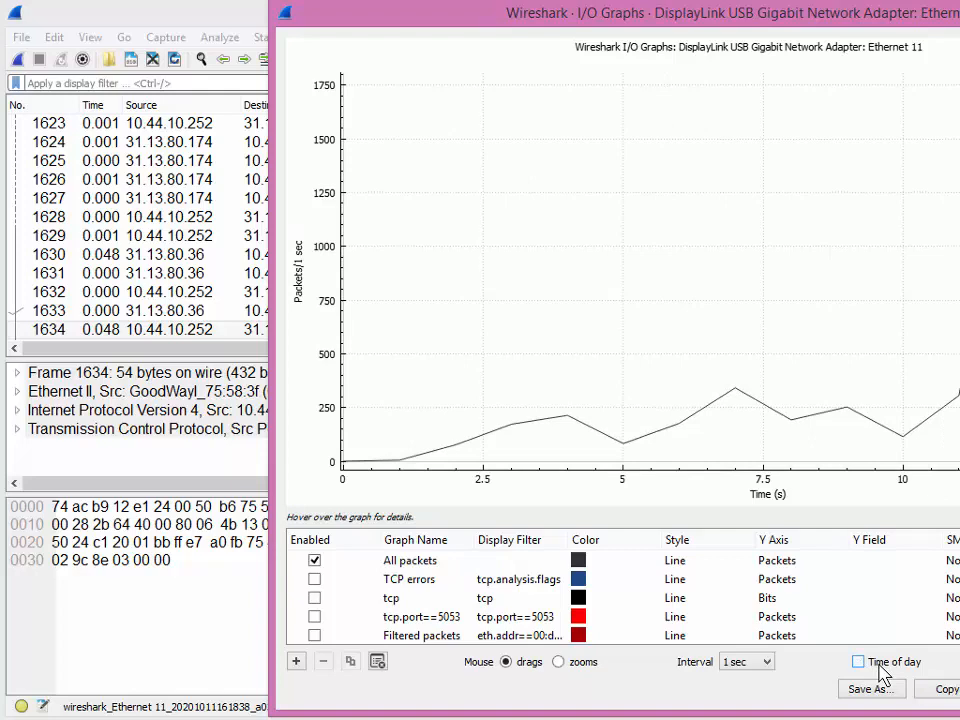
pyautogui.click(459, 428)
pyautogui.click(560, 425)
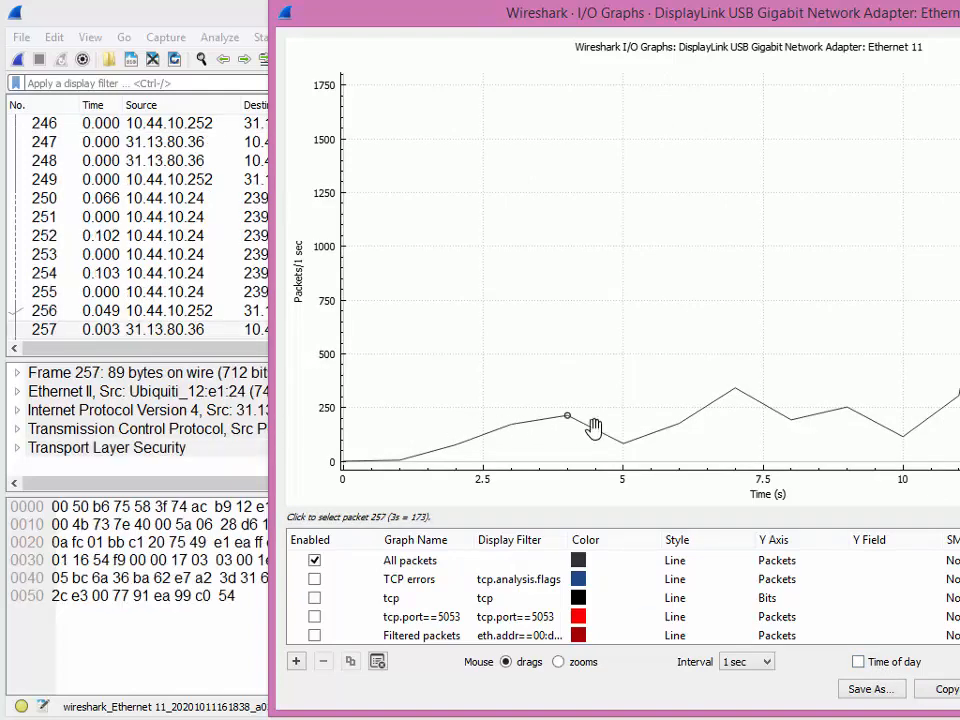
pyautogui.click(630, 440)
pyautogui.click(740, 400)
pyautogui.click(840, 405)
pyautogui.click(874, 395)
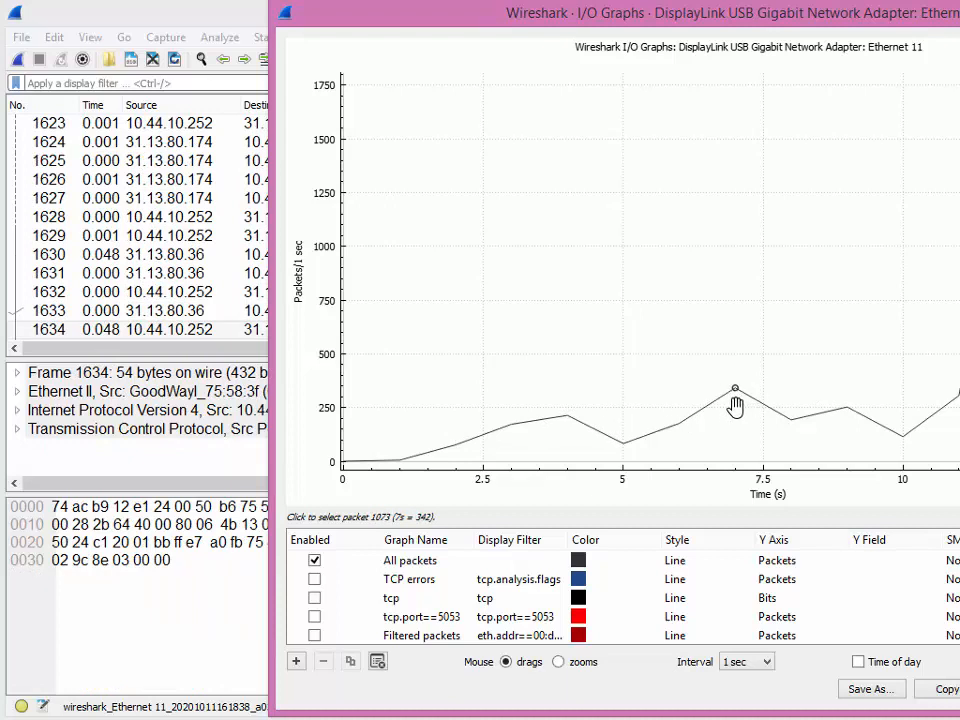
# Toggle Time of day on and off again, then jump to packet 1073 at the 7 s peak
pyautogui.click(885, 662)
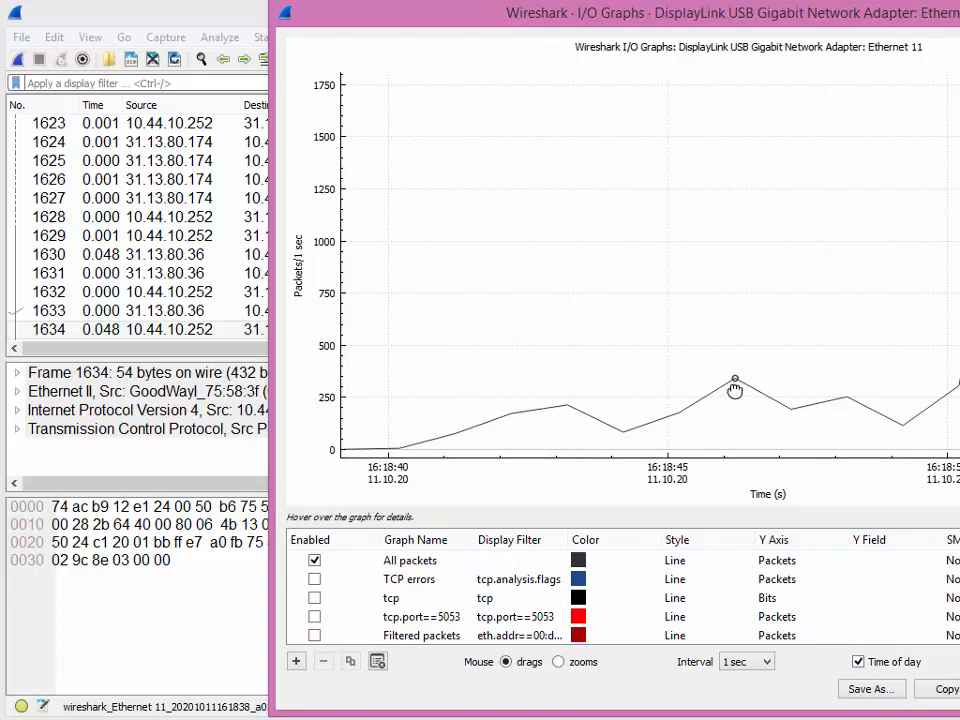
pyautogui.click(858, 662)
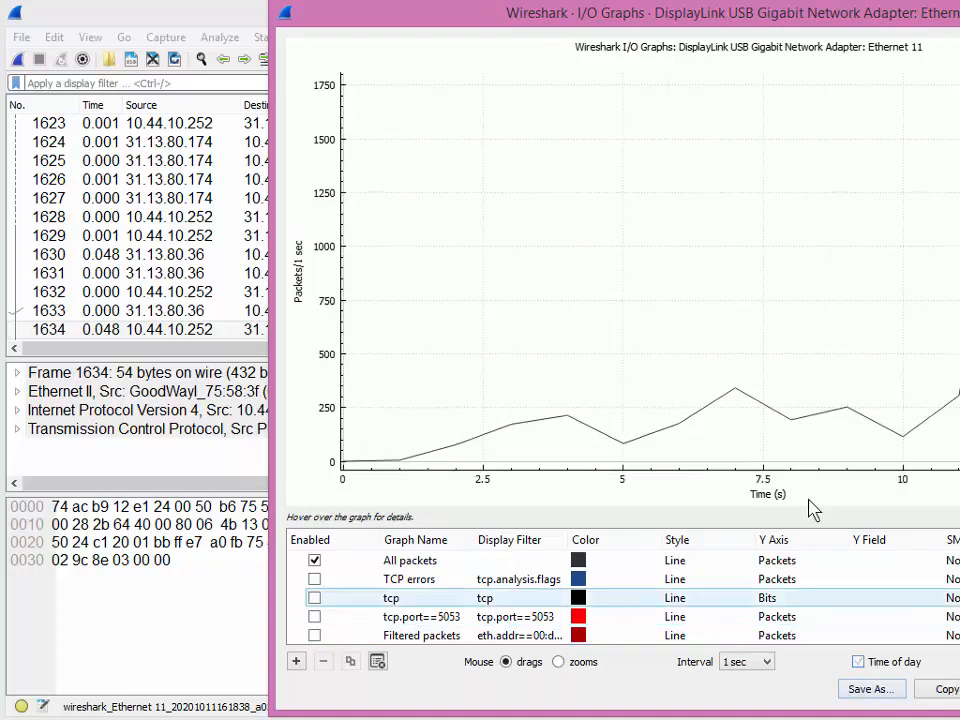
pyautogui.click(737, 398)
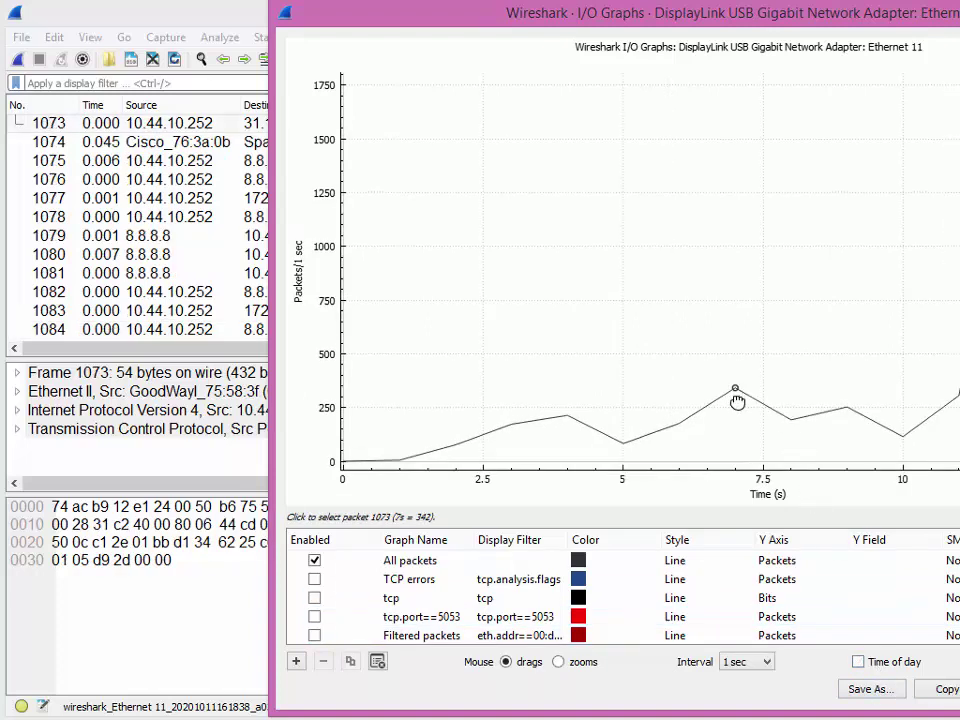
# Expand packet 1073's Frame details and highlight its Arrival Time of 16:18:47 Oct 11, 2020
pyautogui.click(108, 380)
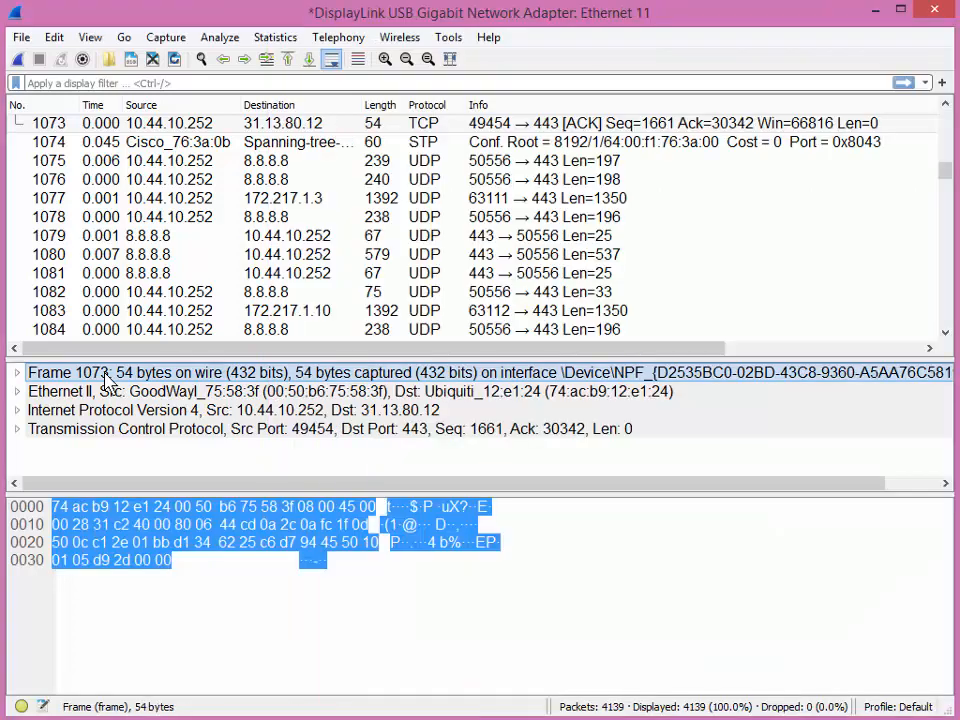
pyautogui.doubleClick(108, 373)
pyautogui.click(240, 428)
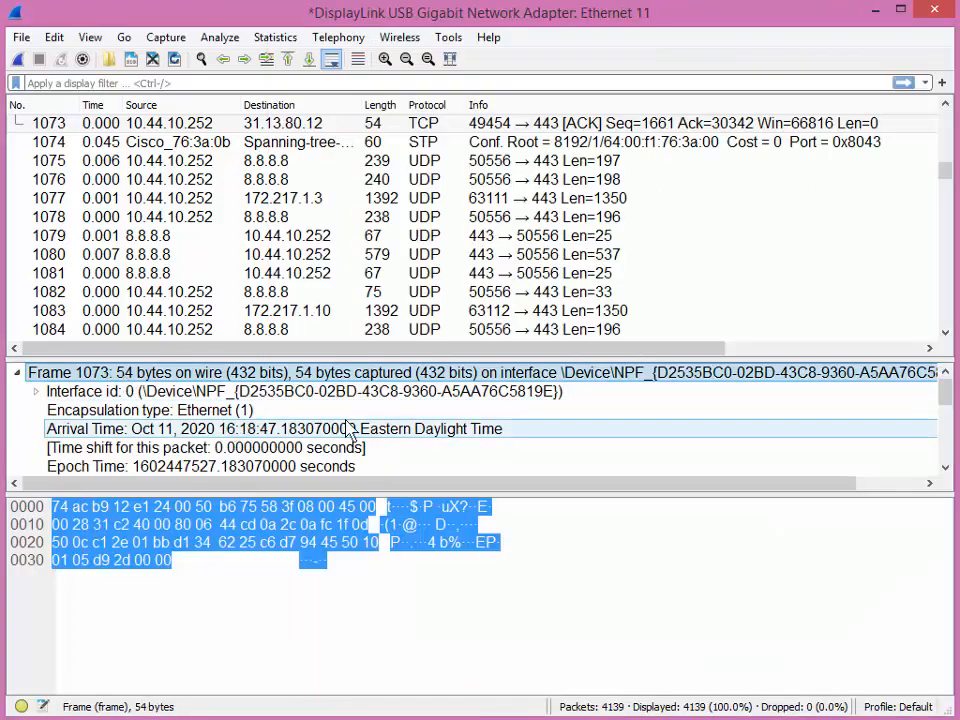